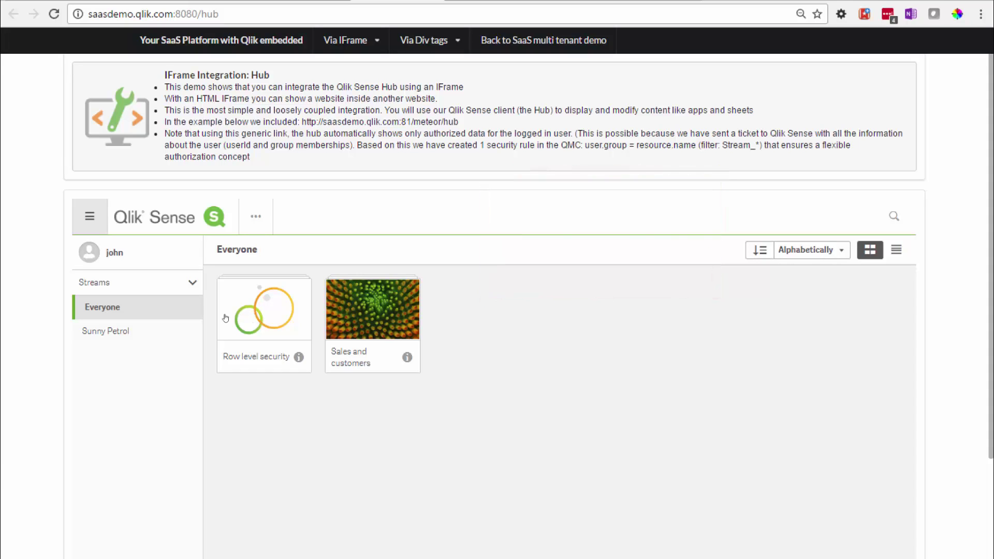
- Open the Sunny Petrol stream's "Sunny Petrol - My first template" app and view its Dashboard sheet
{"action": "left_click", "coordinate": [119, 330]}
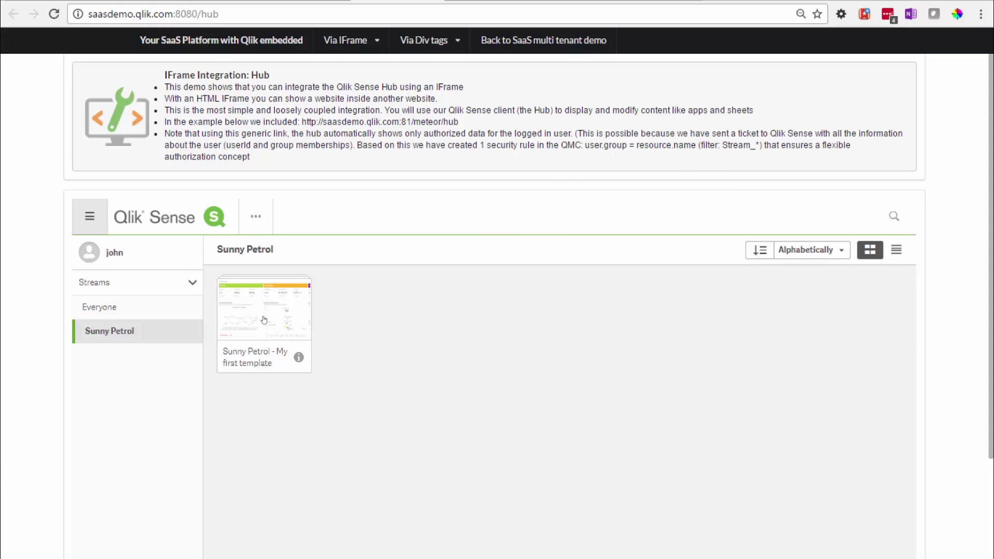
{"action": "left_click", "coordinate": [264, 320]}
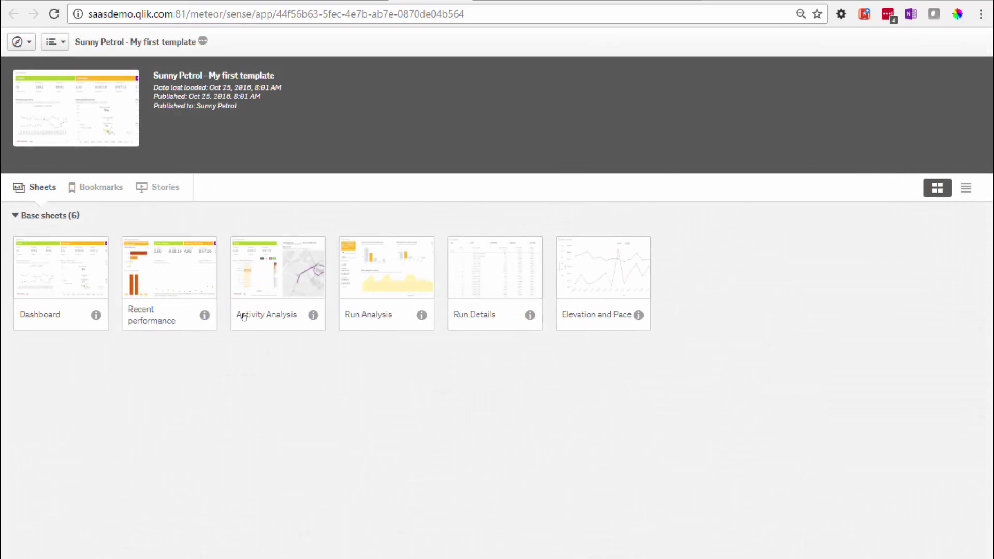
{"action": "left_click", "coordinate": [85, 286]}
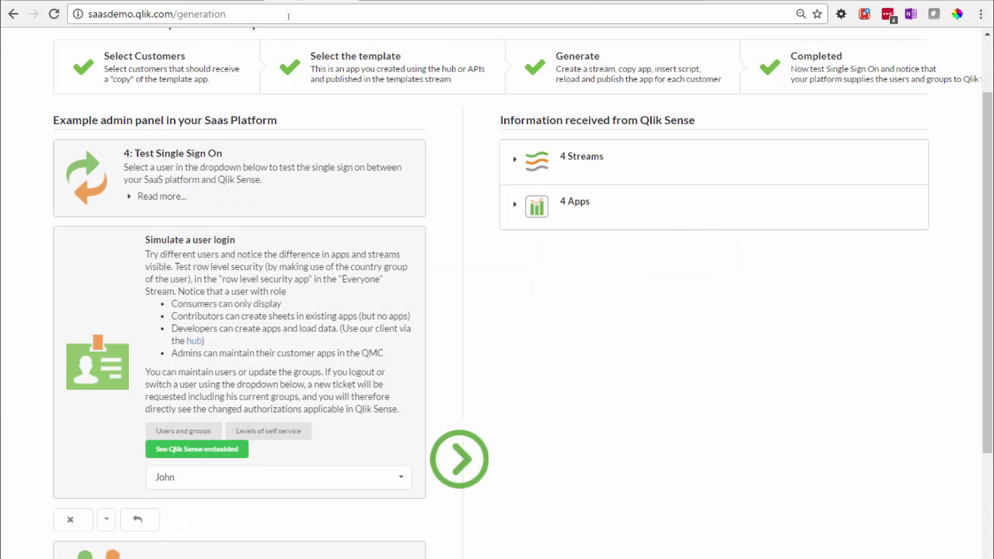
- Simulate a login as the Sunny Petrol contributor, refresh the hub, and view the sheet options in the Sunny Petrol template app
{"action": "left_click", "coordinate": [285, 477]}
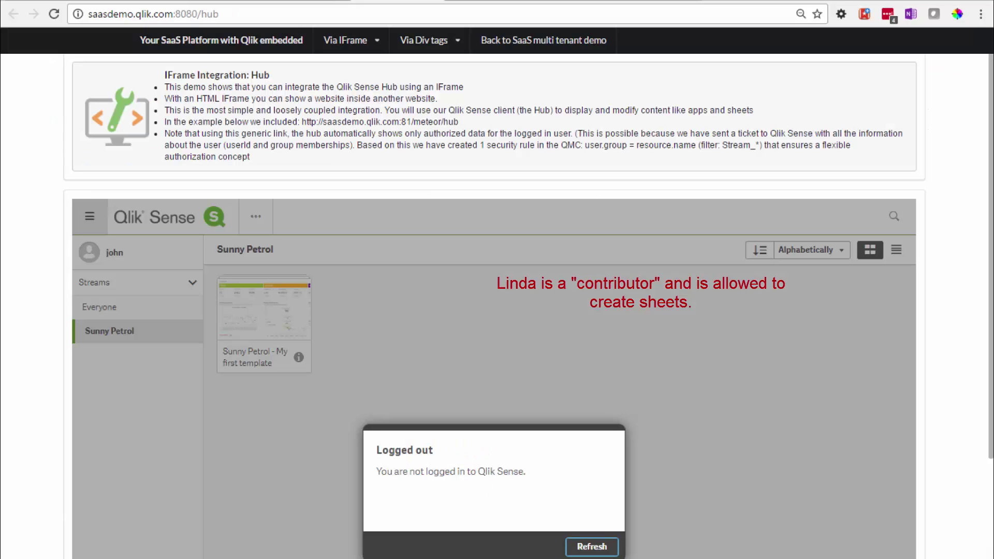
{"action": "left_click", "coordinate": [591, 546]}
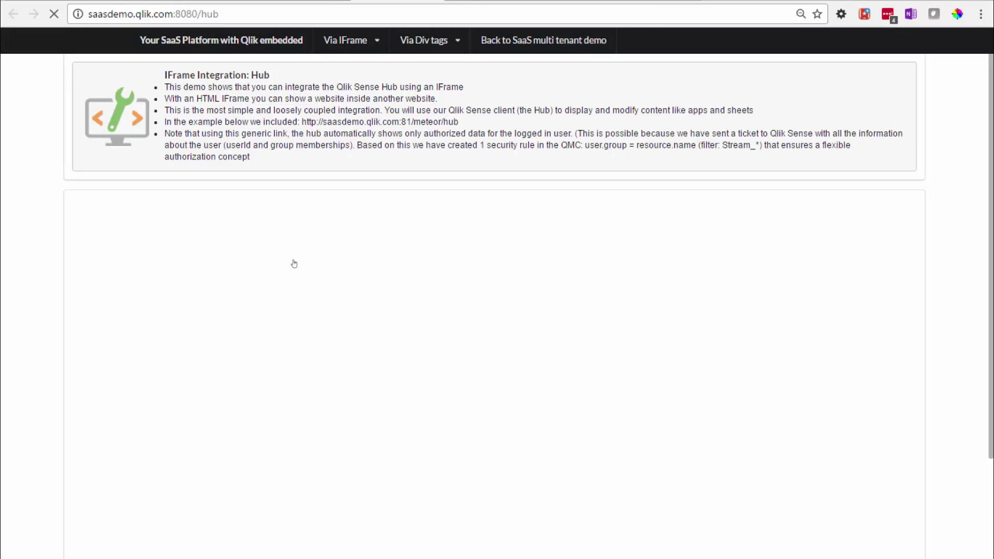
{"action": "left_click", "coordinate": [332, 367]}
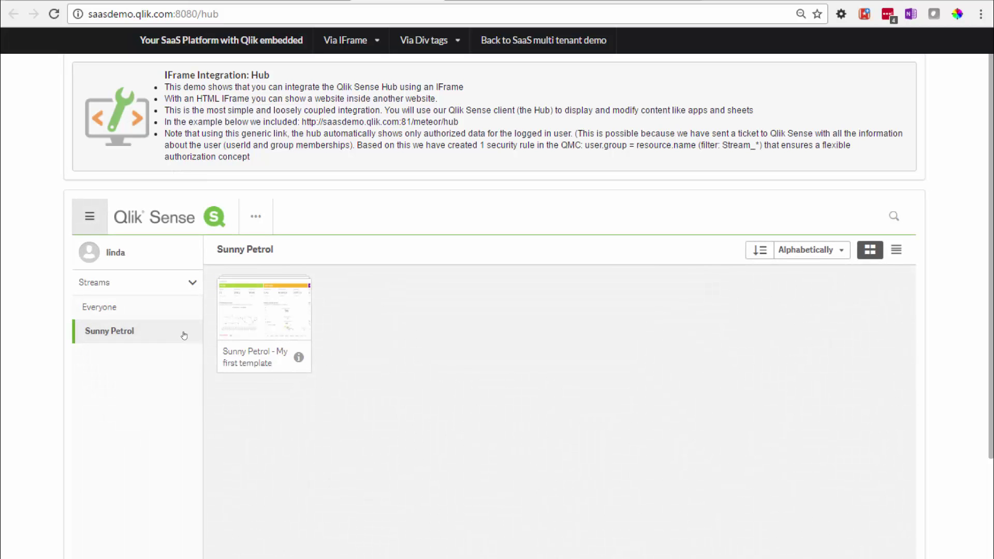
{"action": "left_click", "coordinate": [257, 332]}
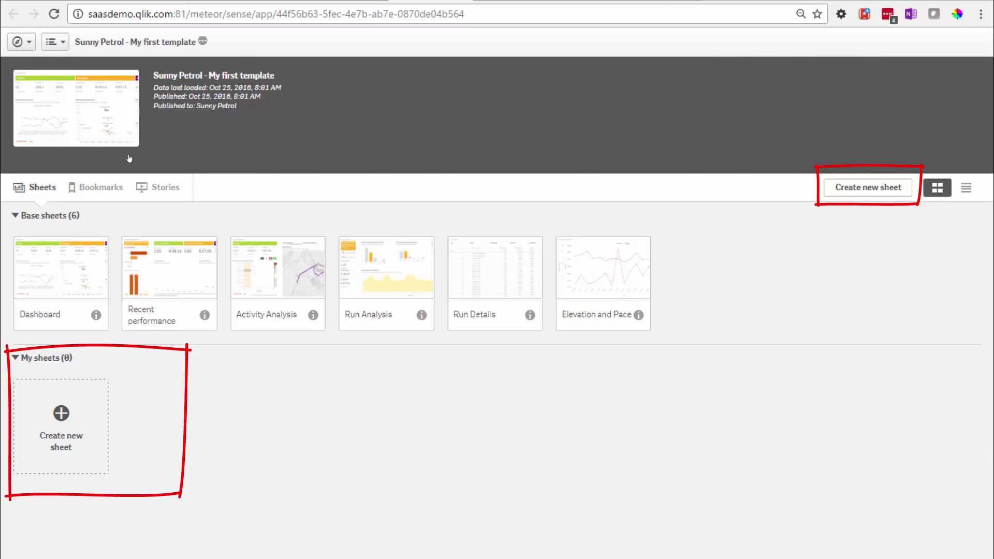
{"action": "key", "text": "ctrl+w"}
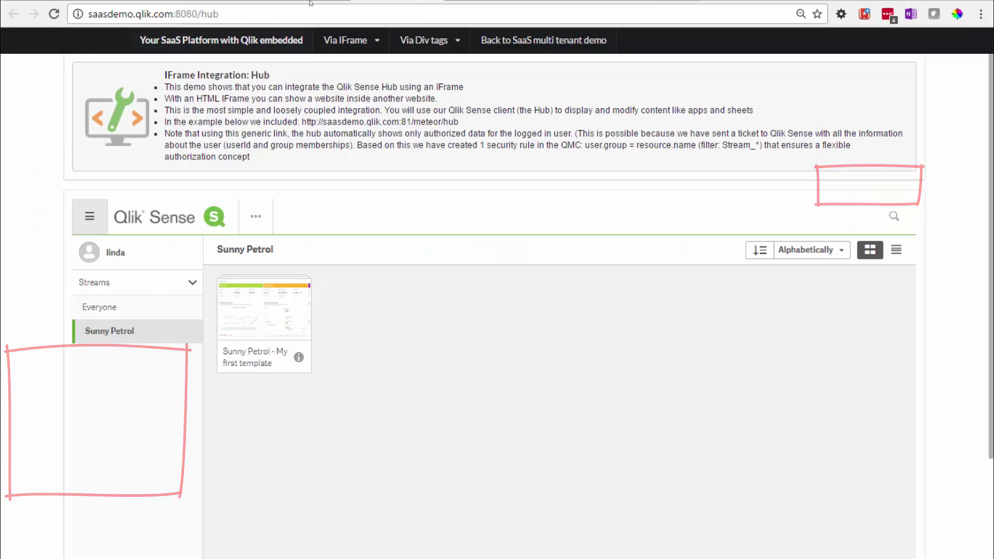
- Switch the simulated login to the Sunny Petrol developer and reload the embedded hub
{"action": "key", "text": "ctrl+w"}
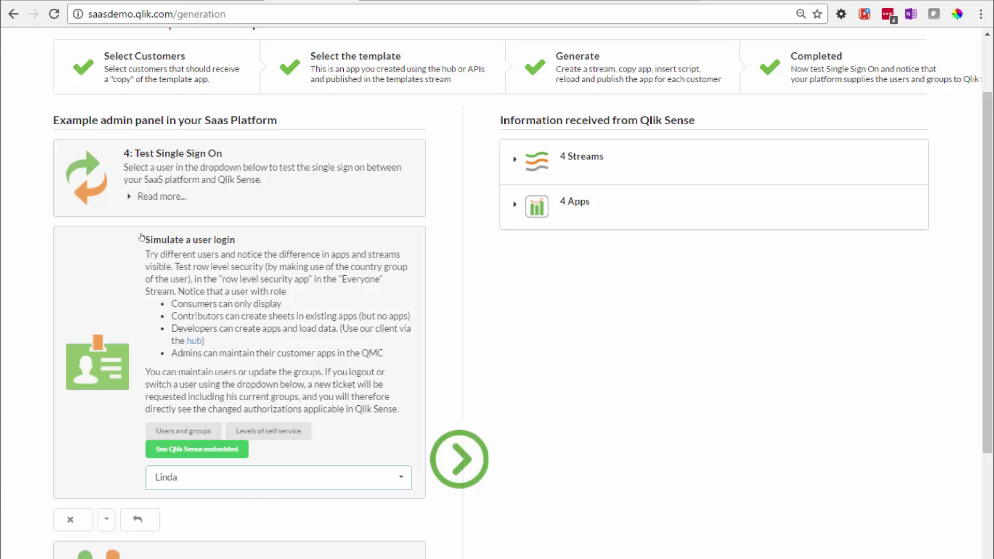
{"action": "key", "text": "Down"}
{"action": "key", "text": "Return"}
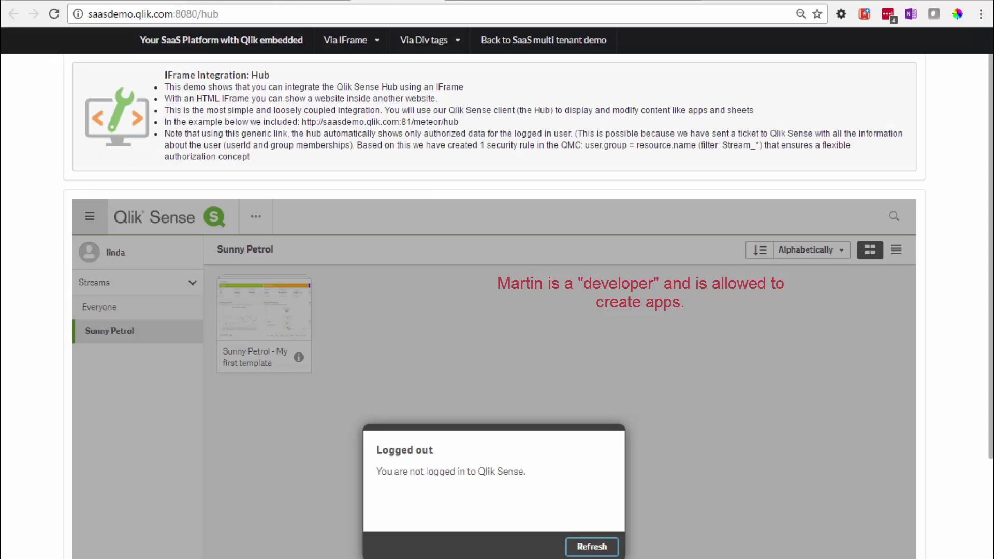
{"action": "key", "text": "F5"}
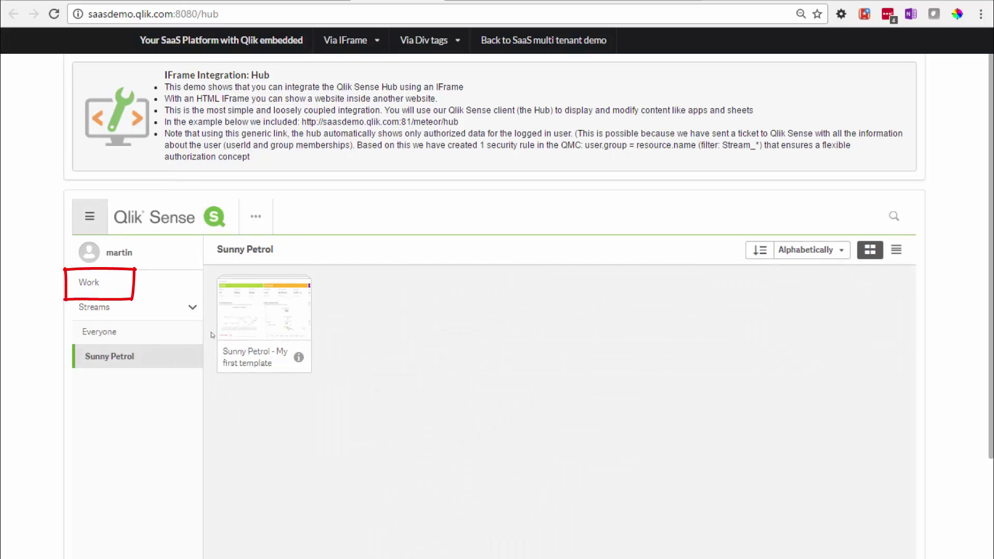
- Create an app named "test" in the Work area without opening it
{"action": "left_click", "coordinate": [160, 283]}
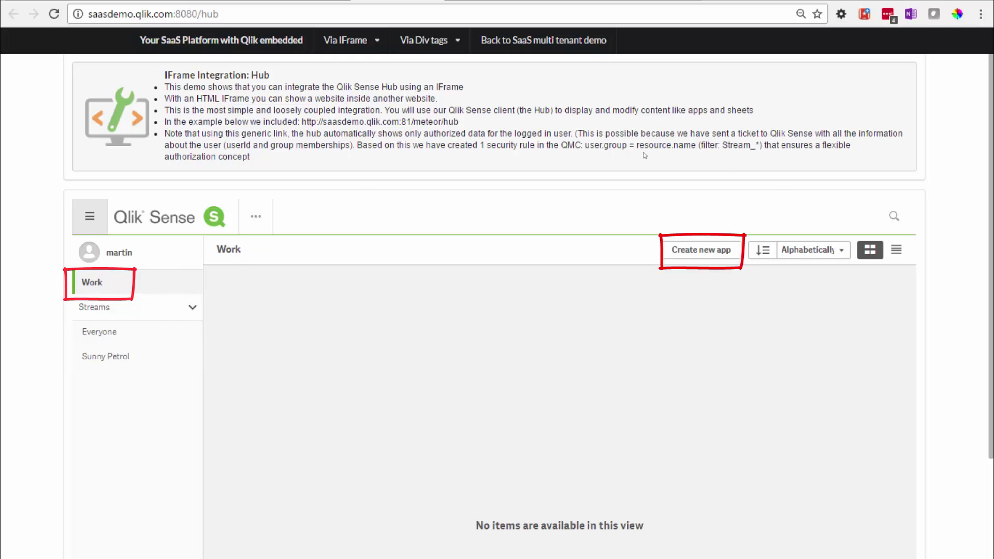
{"action": "left_click", "coordinate": [676, 257]}
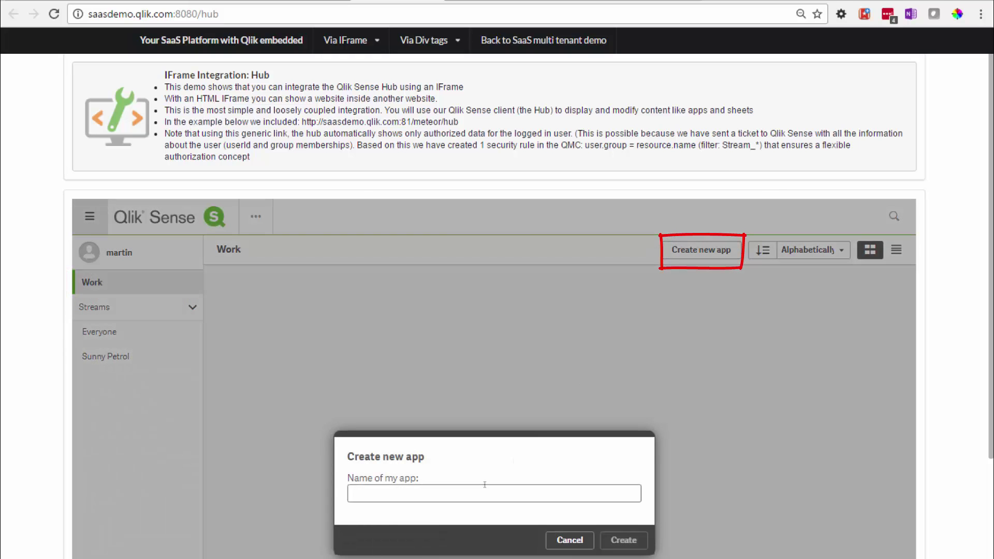
{"action": "type", "text": "test"}
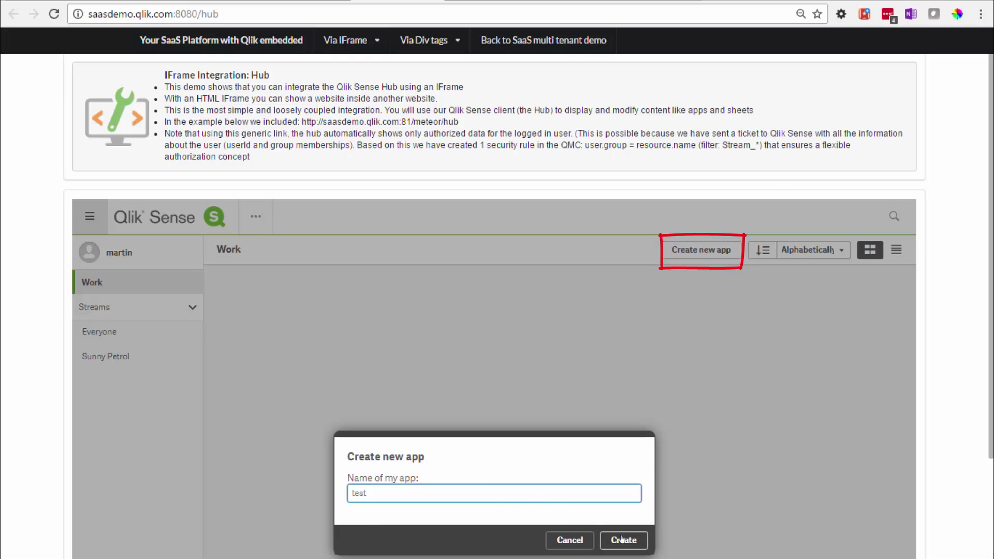
{"action": "key", "text": "Return"}
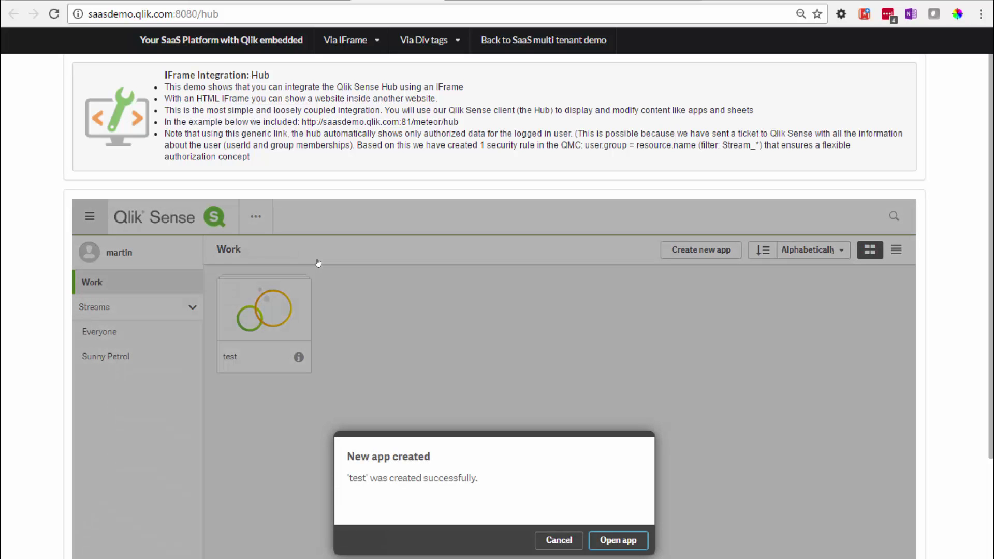
{"action": "left_click", "coordinate": [569, 542]}
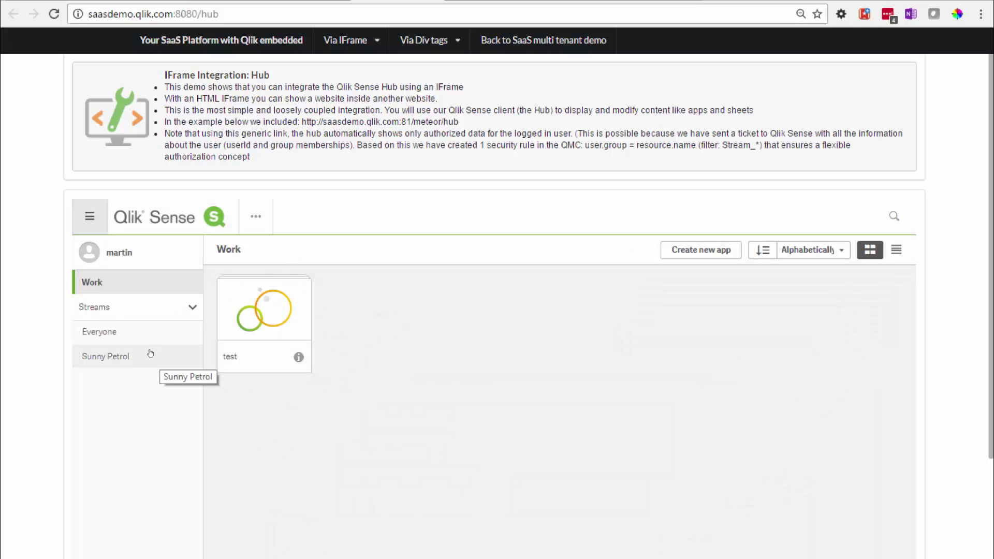
- Open the Sunny Petrol template app from its stream and duplicate the Recent performance base sheet
{"action": "left_click", "coordinate": [150, 356]}
{"action": "left_click", "coordinate": [267, 320]}
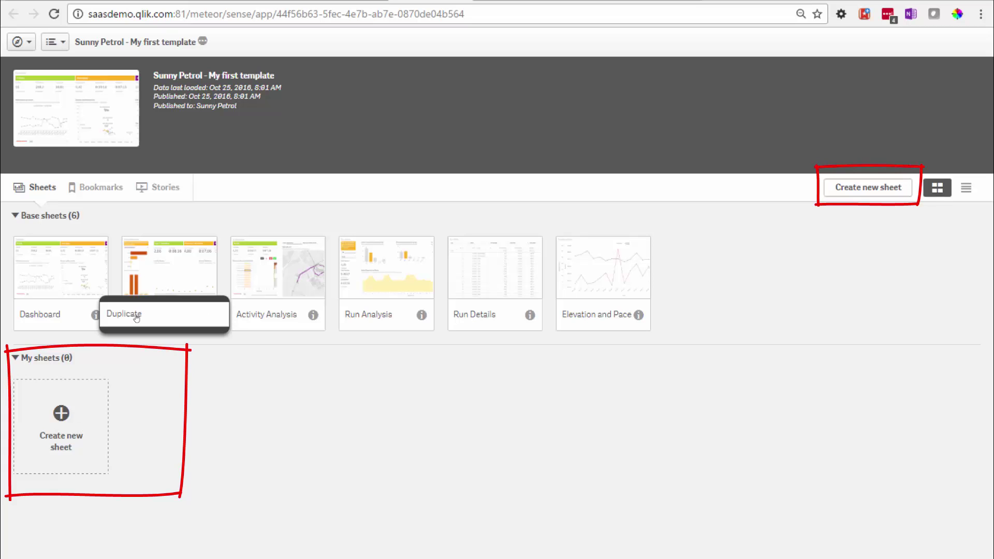
{"action": "left_click", "coordinate": [136, 315]}
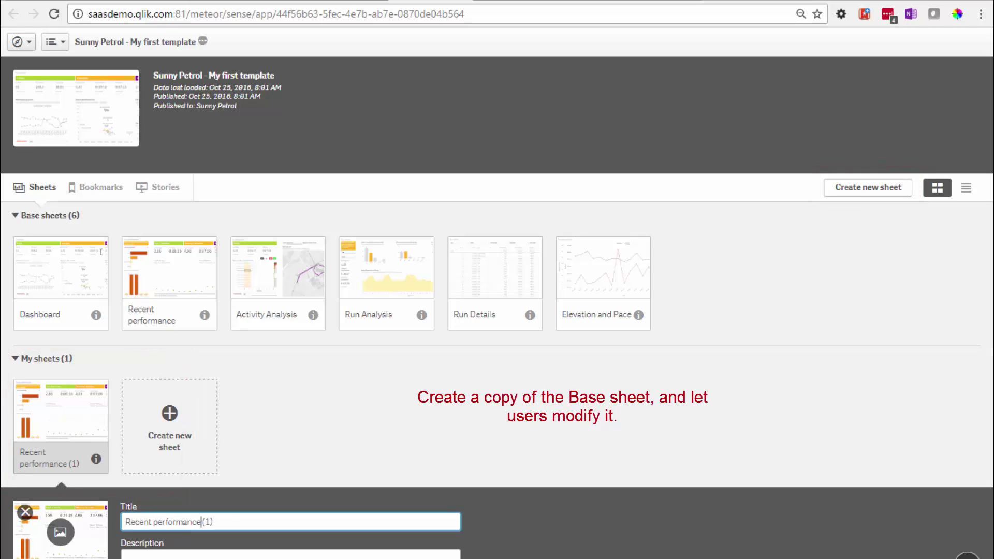
- Retitle the duplicated sheet as "Sheet of" followed by the developer's first name
{"action": "key", "text": "ctrl+a"}
{"action": "type", "text": "Sjhee"}
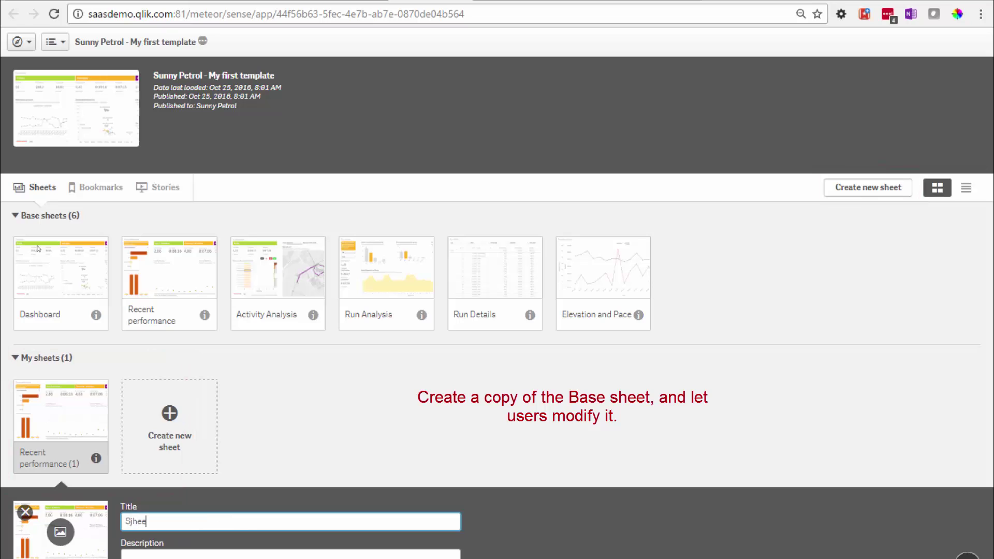
{"action": "type", "text": "eet of Martin"}
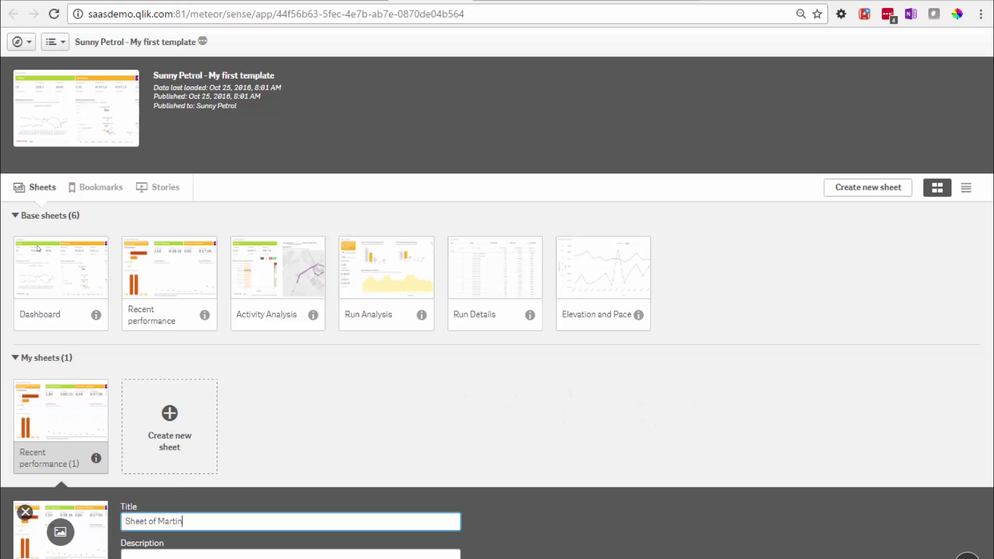
{"action": "key", "text": "Return"}
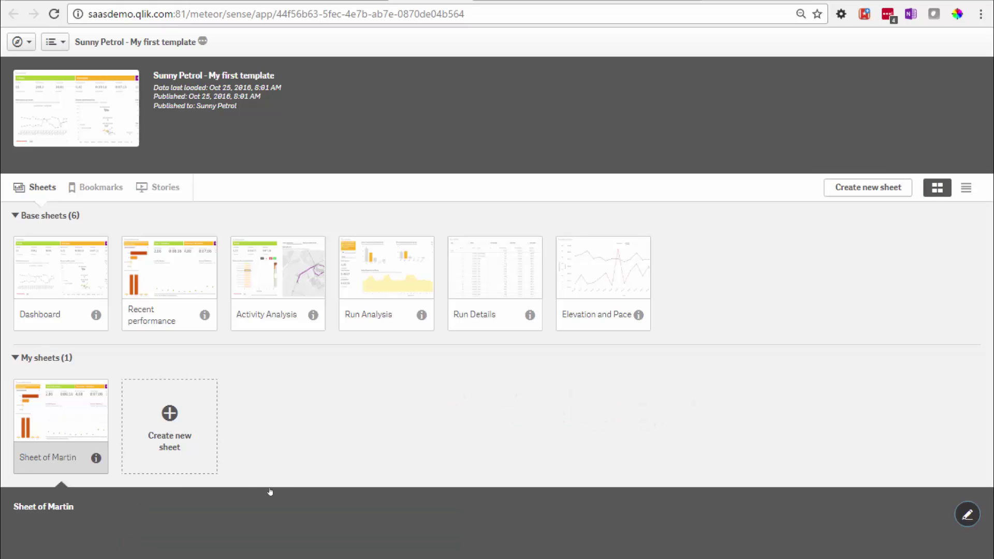
- Open the duplicated sheet for editing and delete the Previous 7 By Distance chart
{"action": "left_click", "coordinate": [71, 412]}
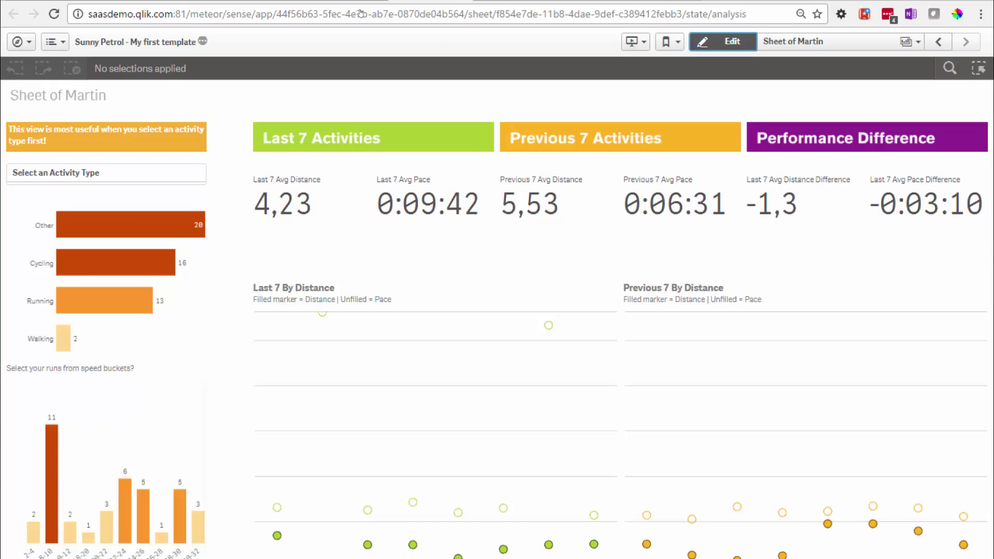
{"action": "left_click", "coordinate": [730, 41]}
{"action": "left_click", "coordinate": [560, 295]}
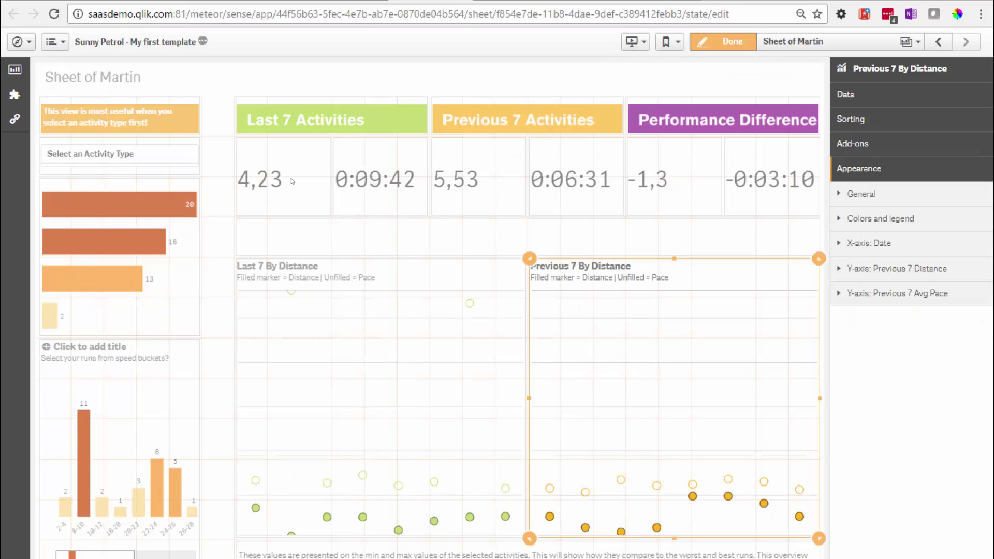
{"action": "key", "text": "Delete"}
- Widen the Last 7 By Distance chart across the freed space beside it and finish editing the sheet
{"action": "left_click", "coordinate": [466, 275]}
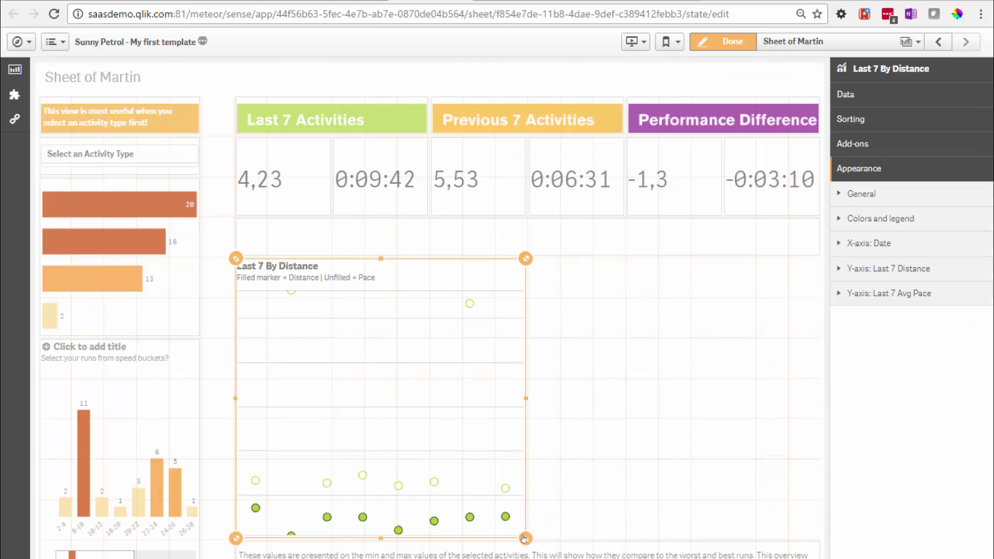
{"action": "left_click_drag", "start_coordinate": [557, 533], "coordinate": [831, 548]}
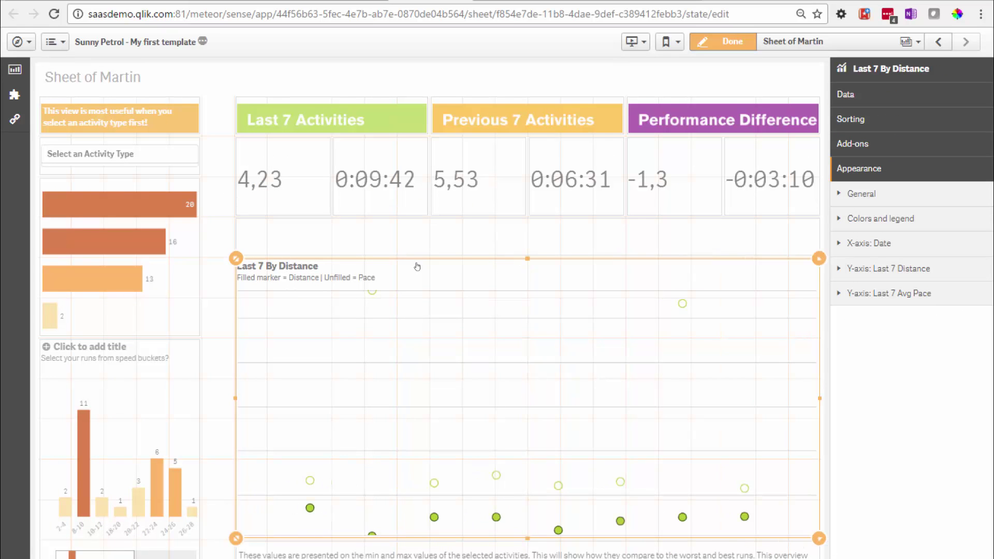
{"action": "left_click", "coordinate": [726, 40]}
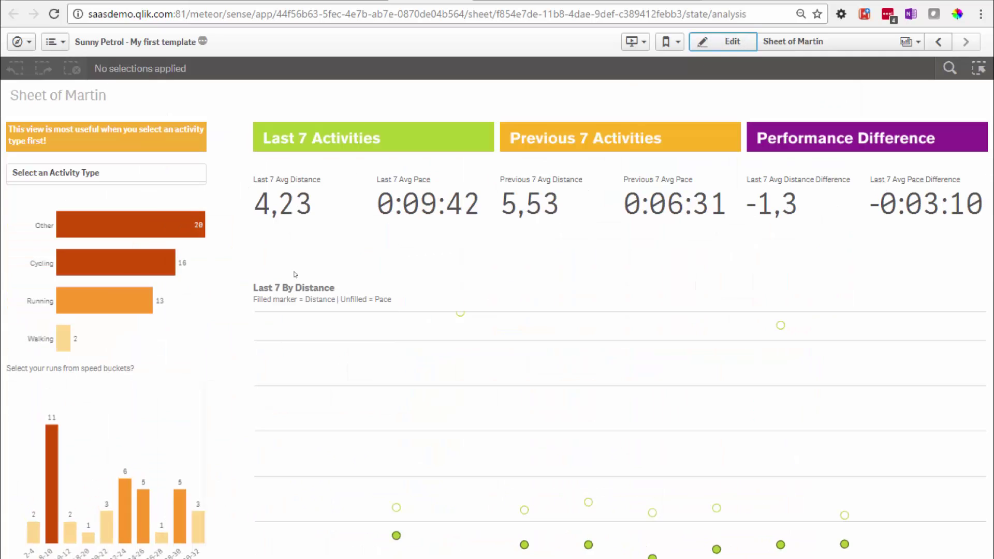
- Show the app's sheet overview and check which actions are available for the personal sheet
{"action": "left_click", "coordinate": [792, 41]}
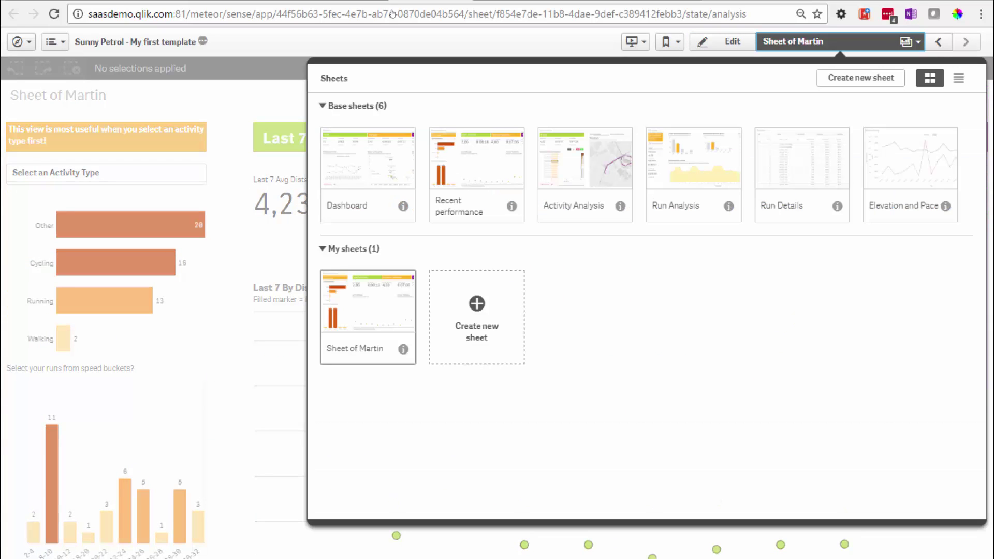
{"action": "right_click", "coordinate": [387, 317]}
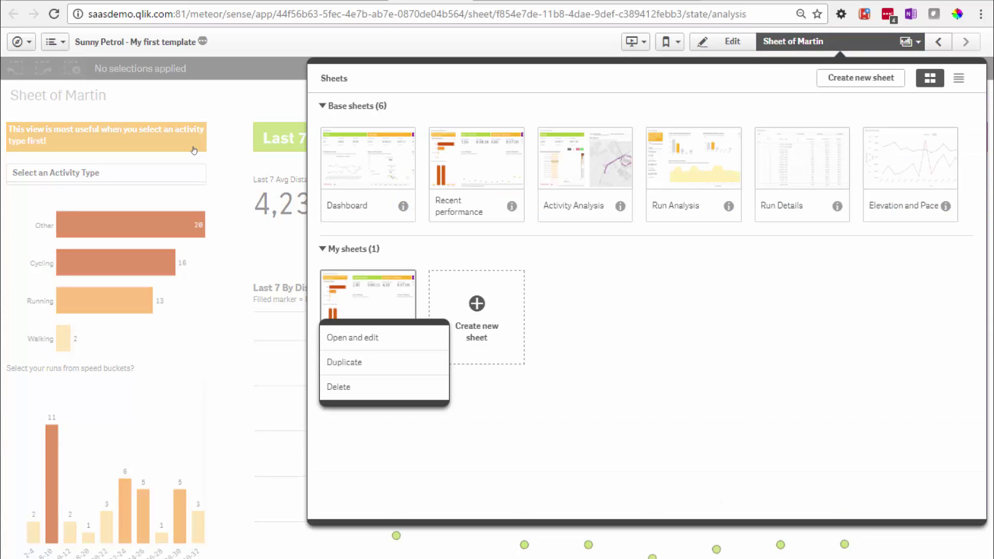
{"action": "left_click", "coordinate": [502, 413]}
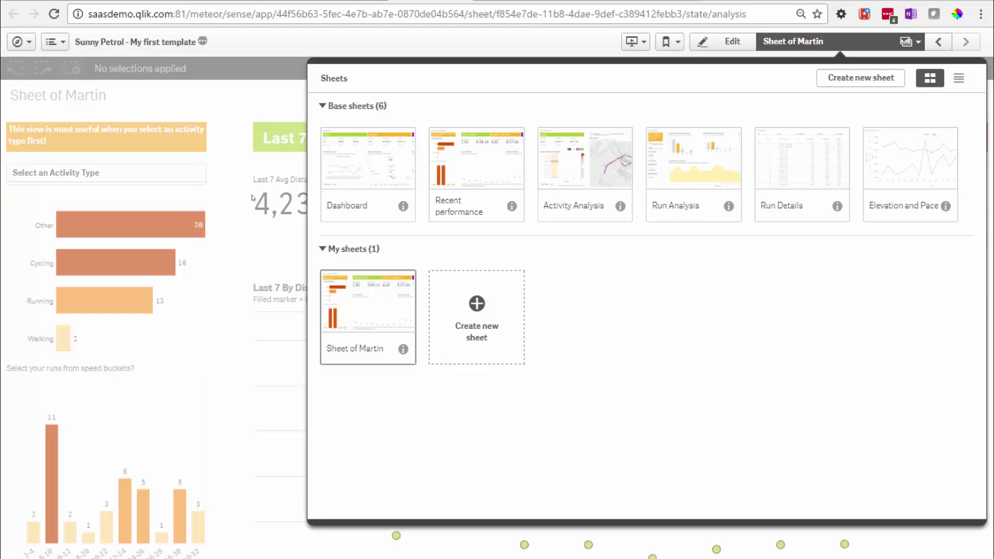
- Return to the SaaS admin panel and switch the simulated login to the Sunny Petrol admin
{"action": "key", "text": "ctrl+Tab"}
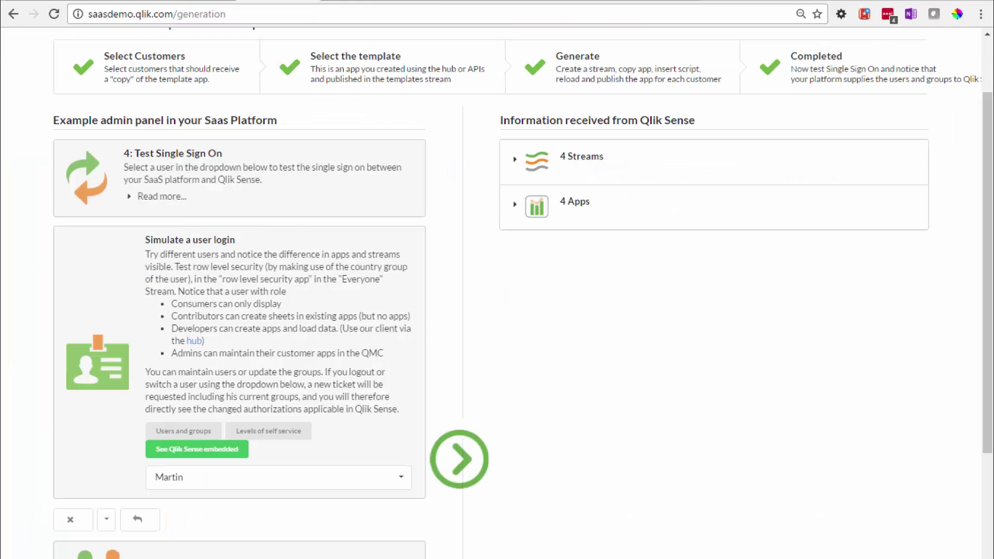
{"action": "left_click", "coordinate": [257, 485]}
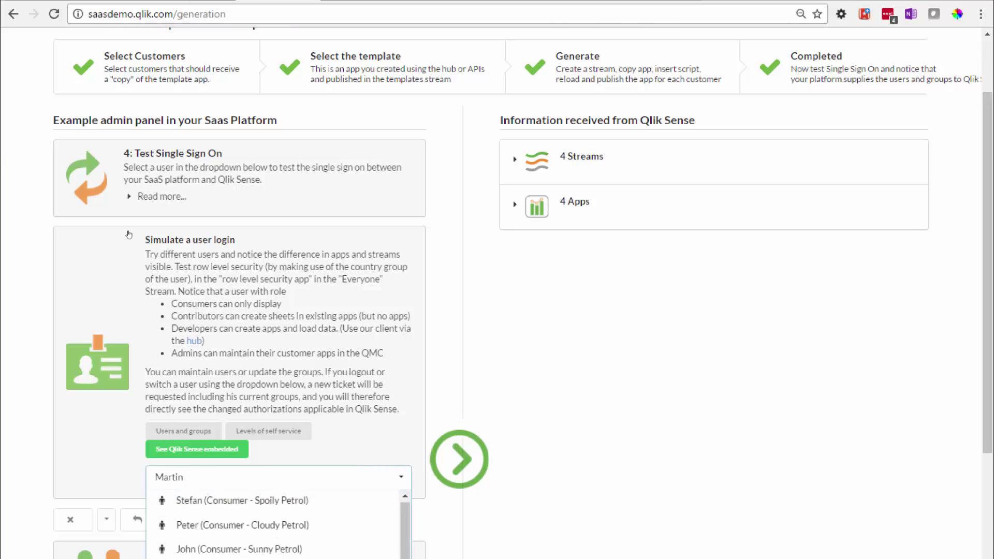
{"action": "key", "text": "Down"}
{"action": "key", "text": "Down"}
{"action": "key", "text": "Down"}
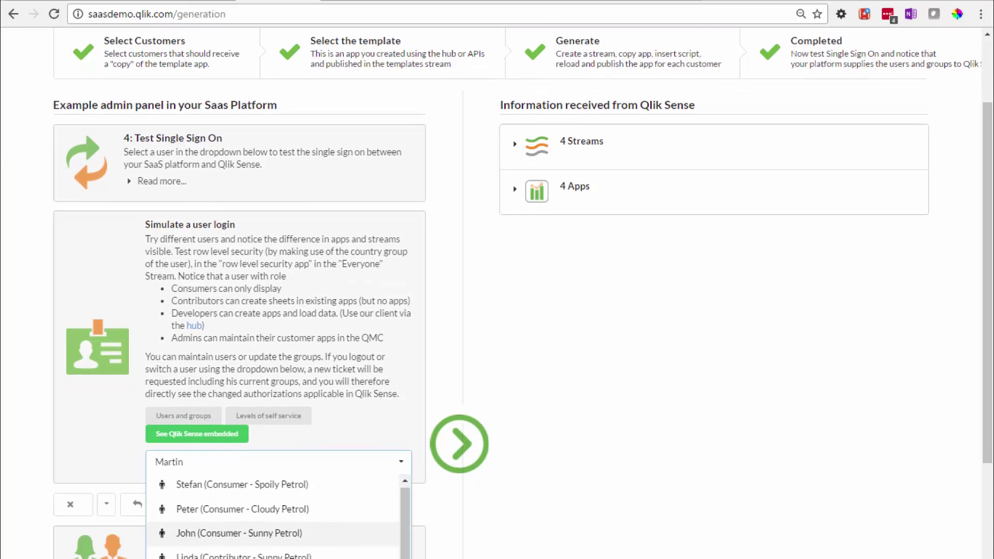
{"action": "key", "text": "Down"}
{"action": "scroll", "coordinate": [282, 529], "scroll_direction": "down", "scroll_amount": 3}
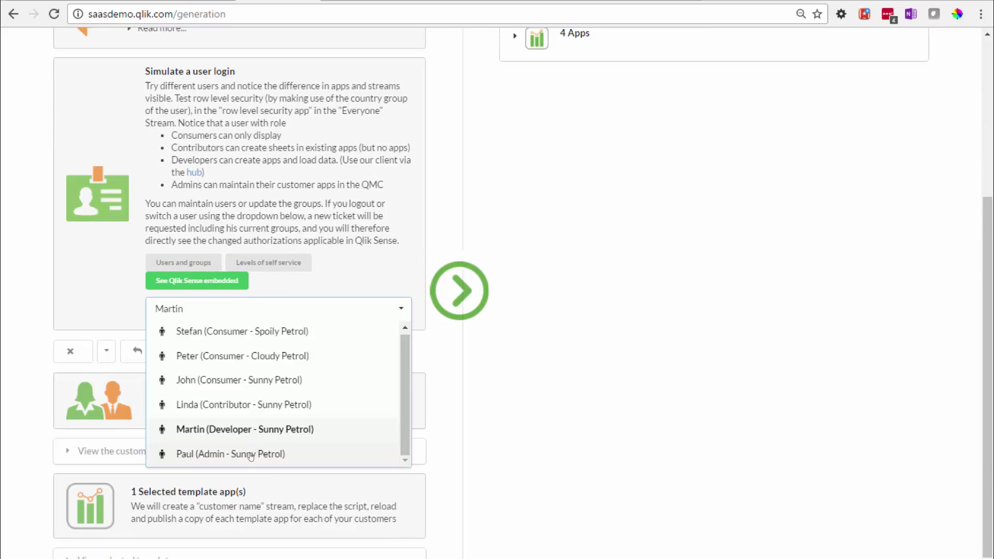
{"action": "left_click", "coordinate": [250, 455]}
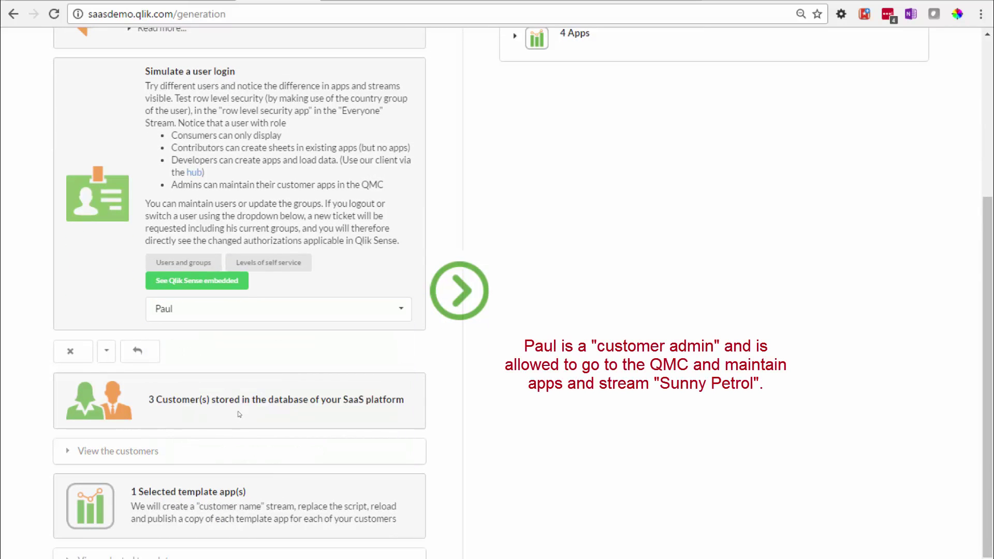
{"action": "scroll", "coordinate": [226, 221], "scroll_direction": "up", "scroll_amount": 5}
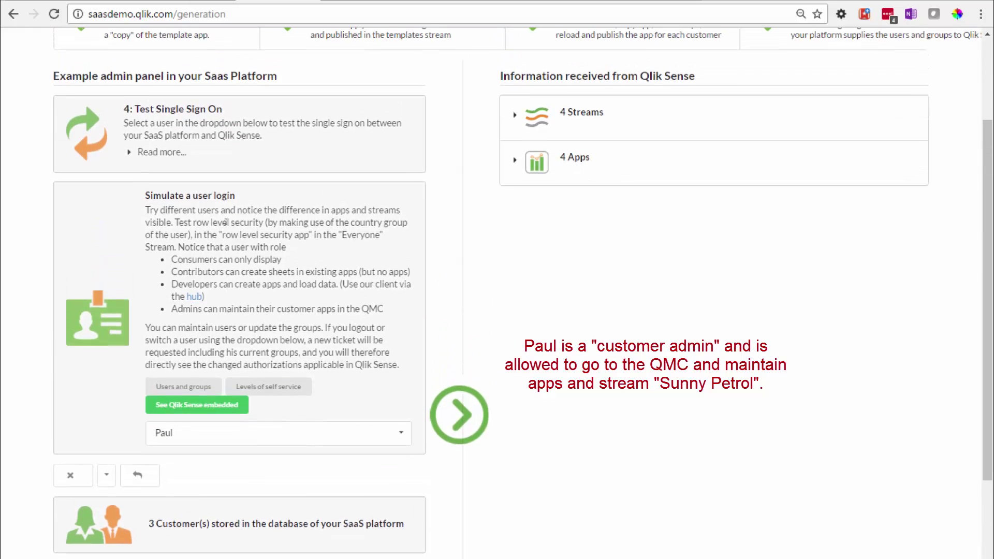
- Open the non-integrated QMC from the SaaS platform using single sign-on as the customer admin
{"action": "scroll", "coordinate": [226, 221], "scroll_direction": "up", "scroll_amount": 1}
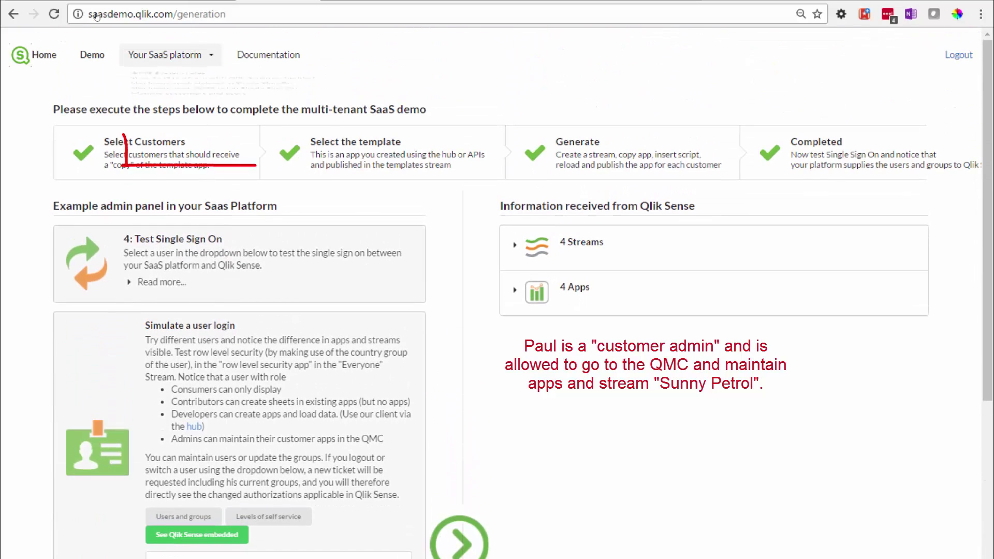
{"action": "left_click", "coordinate": [166, 54]}
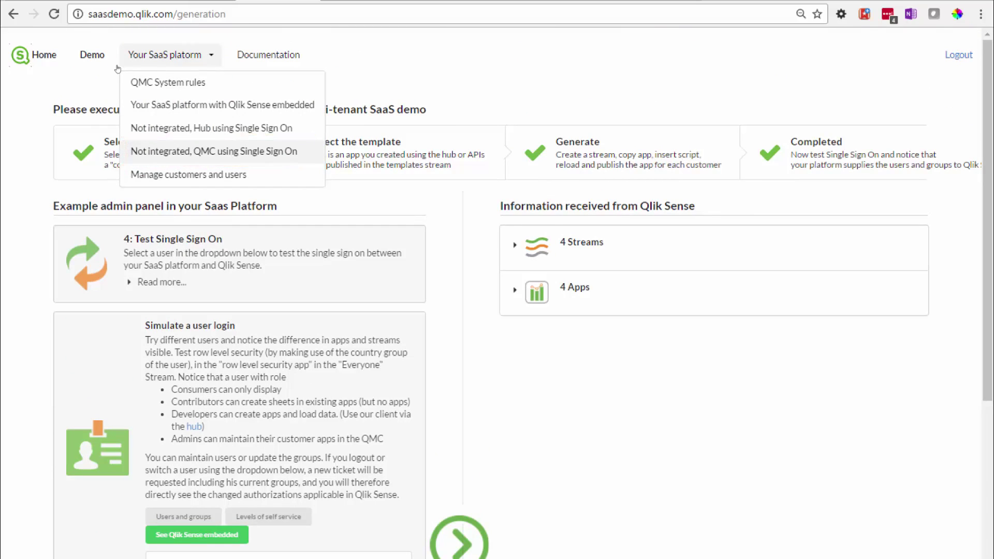
{"action": "key", "text": "Return"}
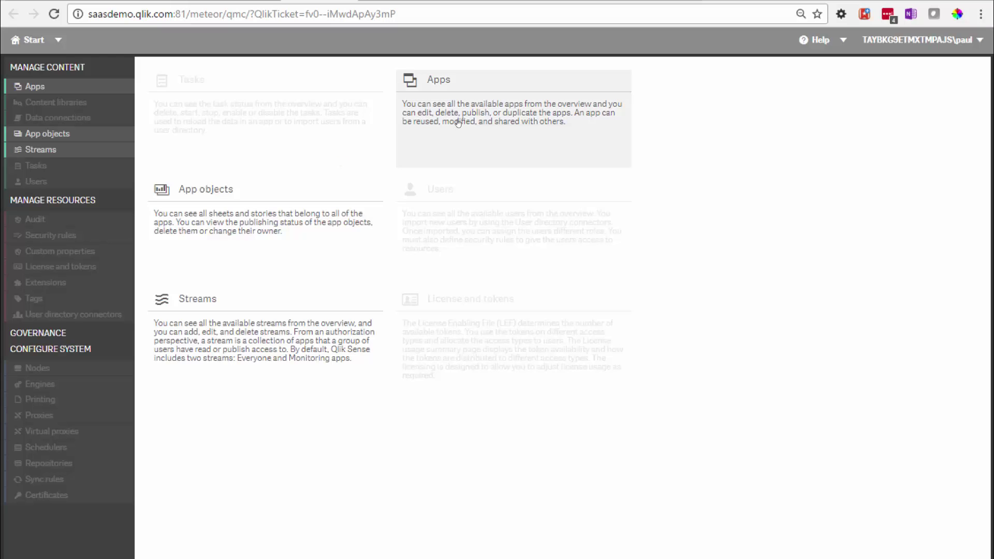
- Check which streams and which apps the customer admin can manage in the QMC
{"action": "left_click", "coordinate": [303, 339]}
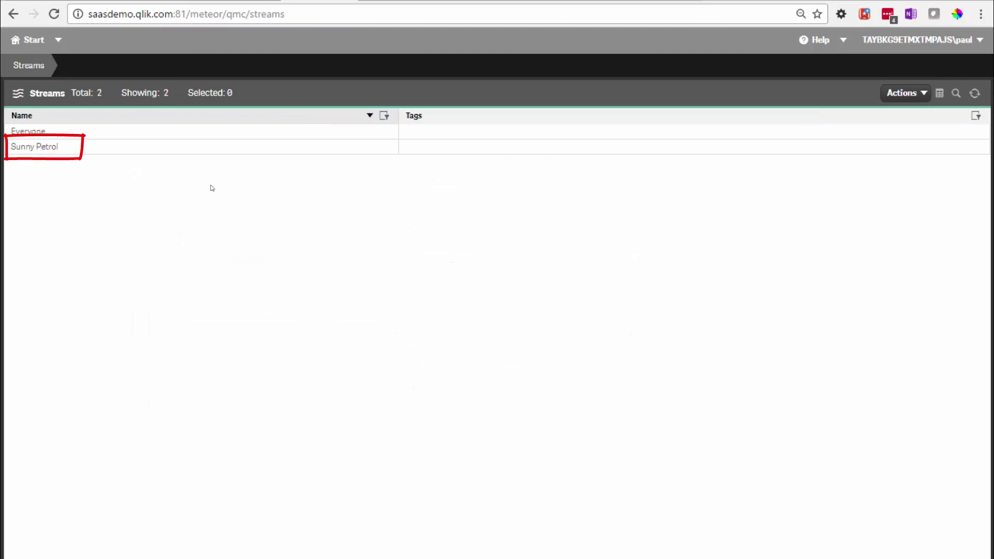
{"action": "left_click", "coordinate": [12, 14]}
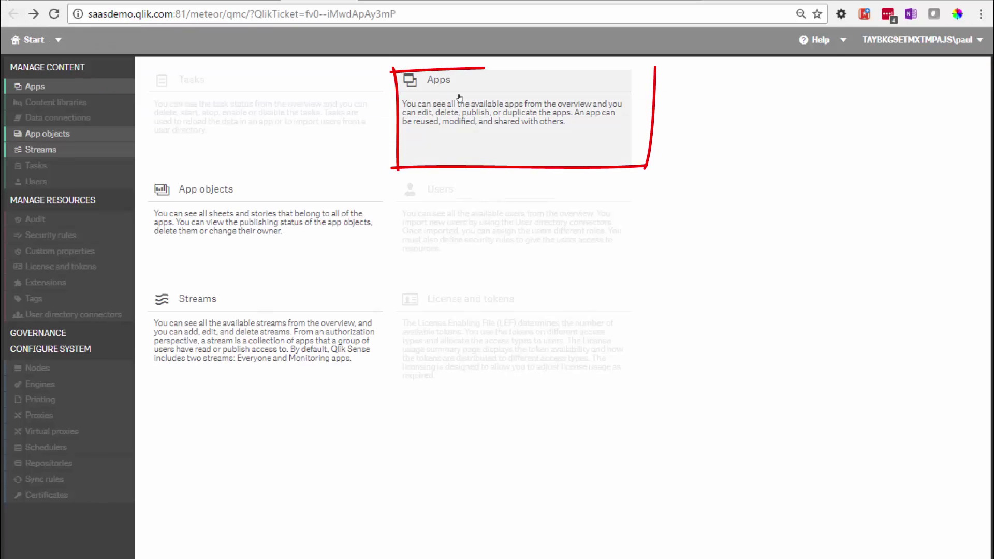
{"action": "left_click", "coordinate": [518, 114]}
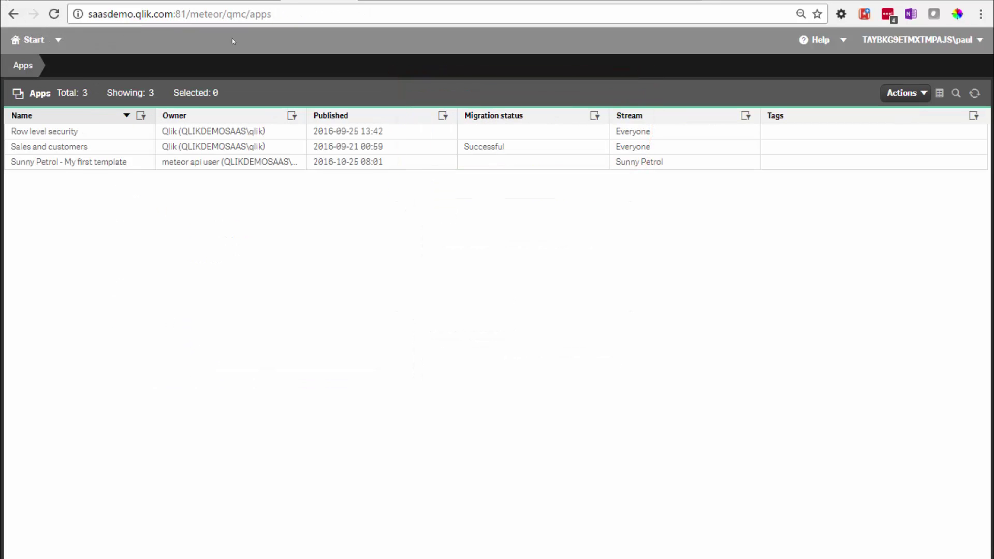